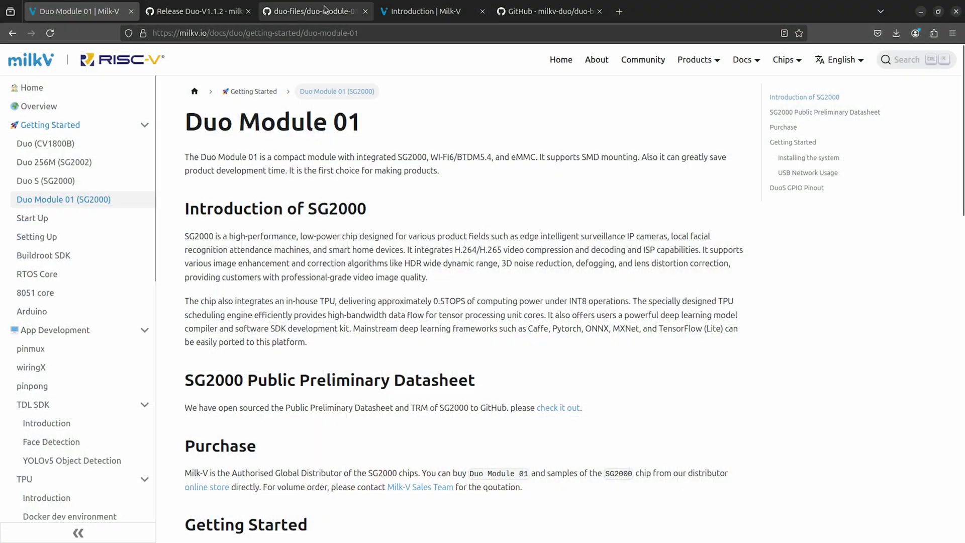
# Step: Glance at the schematic PDF and Duo-V1.1.2 release notes, then return to the Duo Module 01 docs
pyautogui.click(321, 11)
pyautogui.click(201, 11)
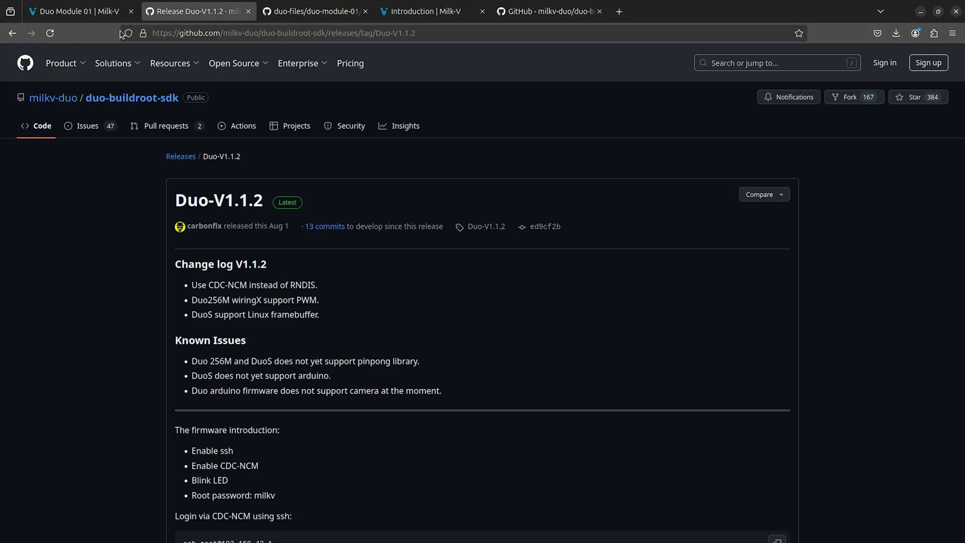
pyautogui.click(91, 11)
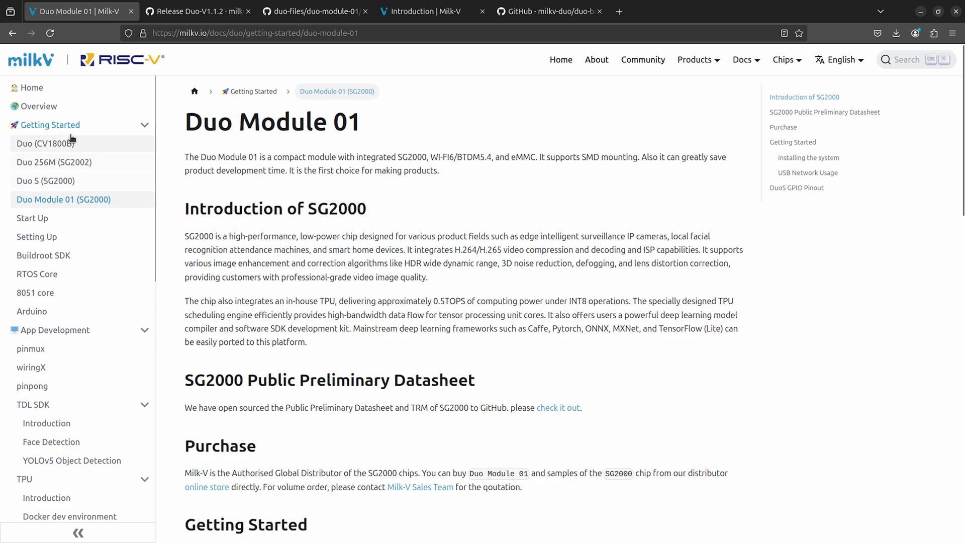
# Step: Read through the Duo 256M (SG2002) documentation page, then bring up the duo-buildroot-sdk-v2 repository
pyautogui.click(55, 162)
pyautogui.scroll(-10, 640, 313)
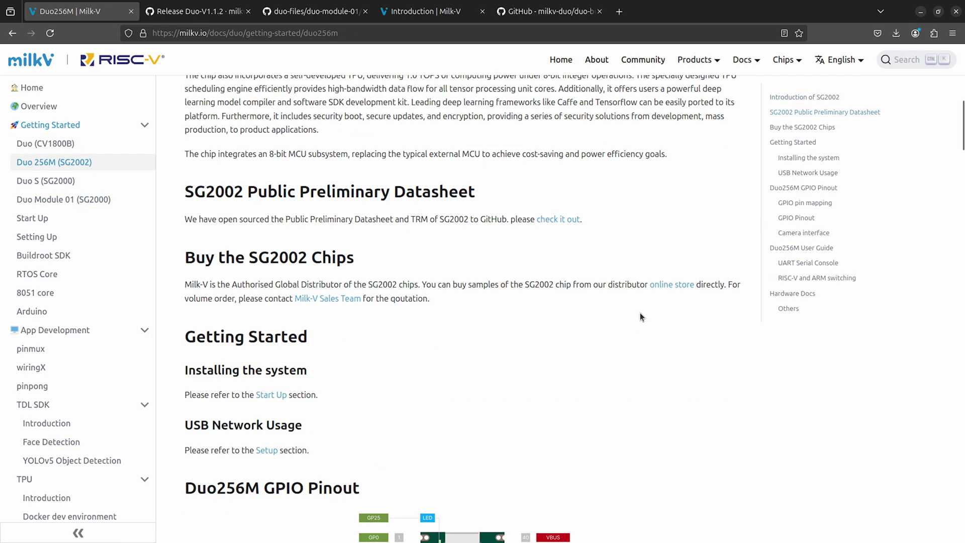
pyautogui.scroll(-20, 641, 306)
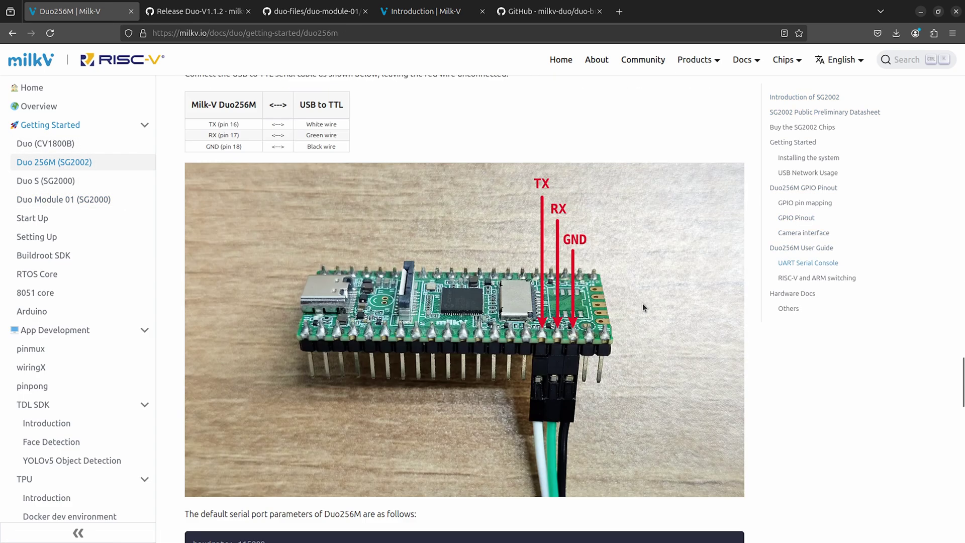
pyautogui.scroll(-15, 642, 303)
pyautogui.scroll(10, 643, 300)
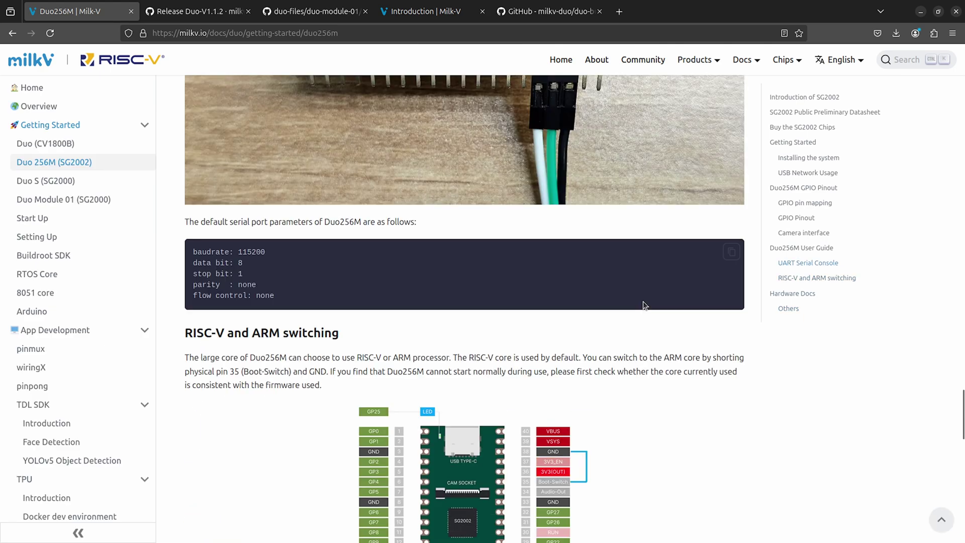
pyautogui.scroll(-10, 643, 300)
pyautogui.scroll(20, 633, 302)
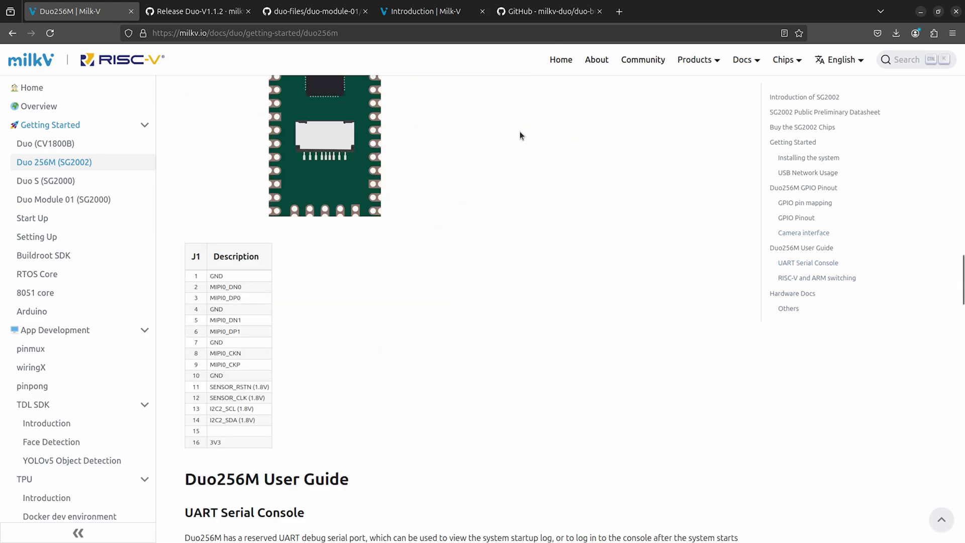
pyautogui.click(528, 14)
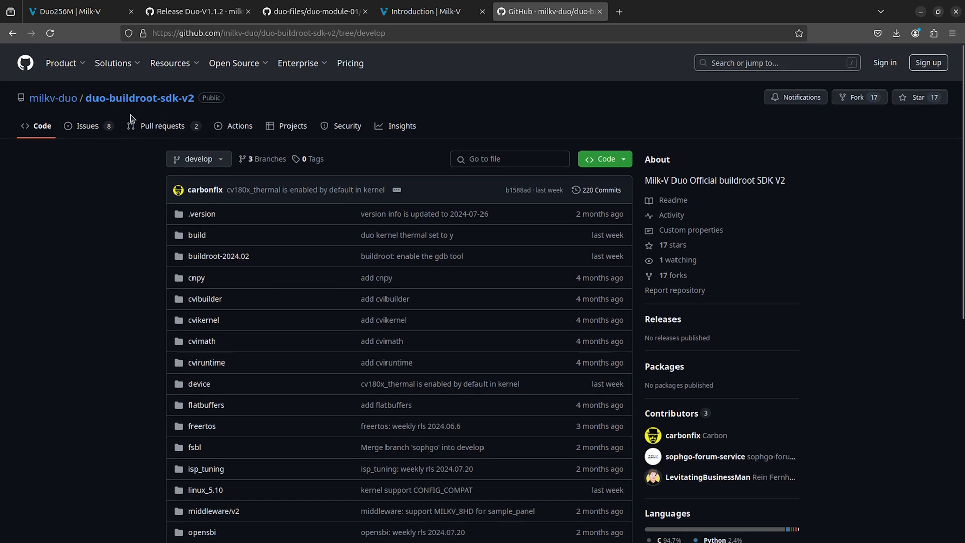
# Step: Scroll through the duo-buildroot-sdk-v2 file list and README
pyautogui.scroll(-7, 198, 295)
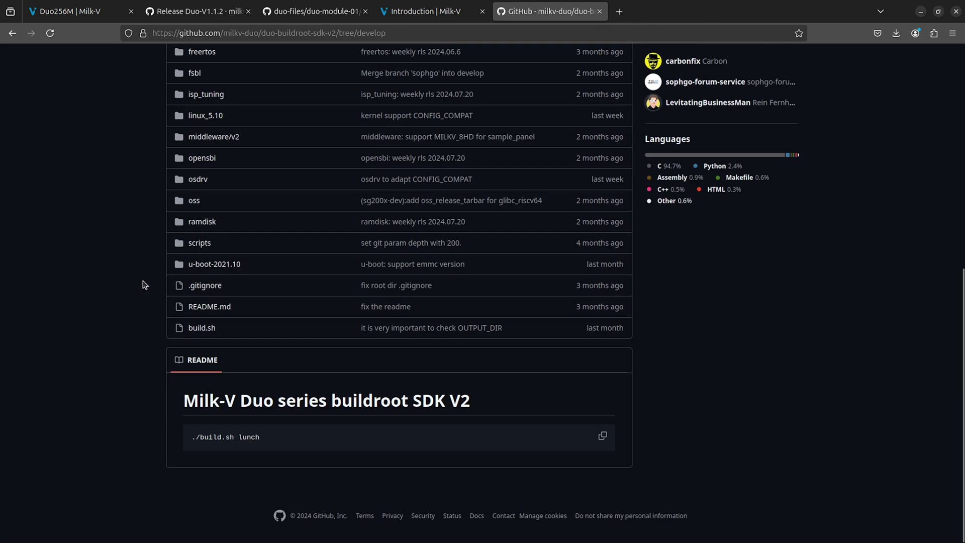
pyautogui.scroll(3, 229, 282)
pyautogui.scroll(2, 246, 351)
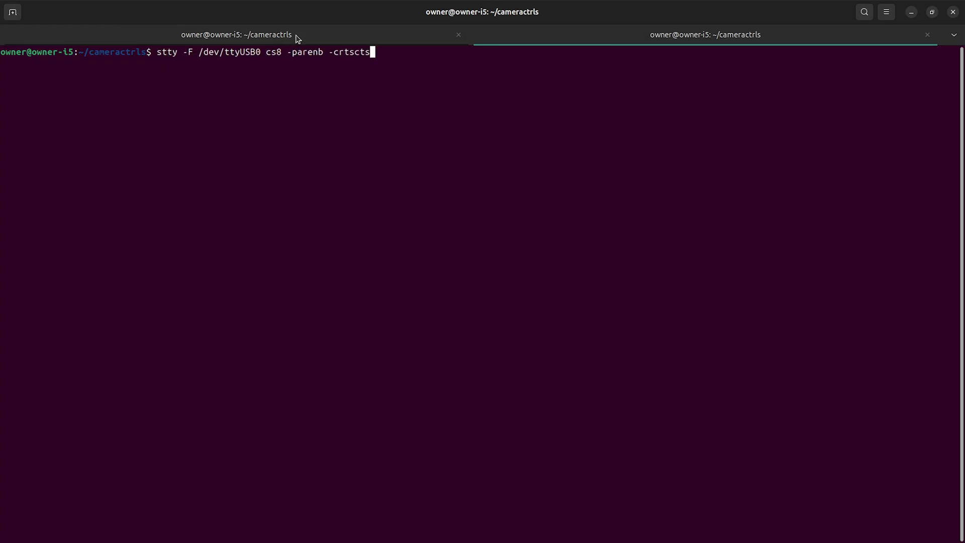
# Step: Switch to the other camera-controls terminal session and erase the old focus_absolute value
pyautogui.click(295, 39)
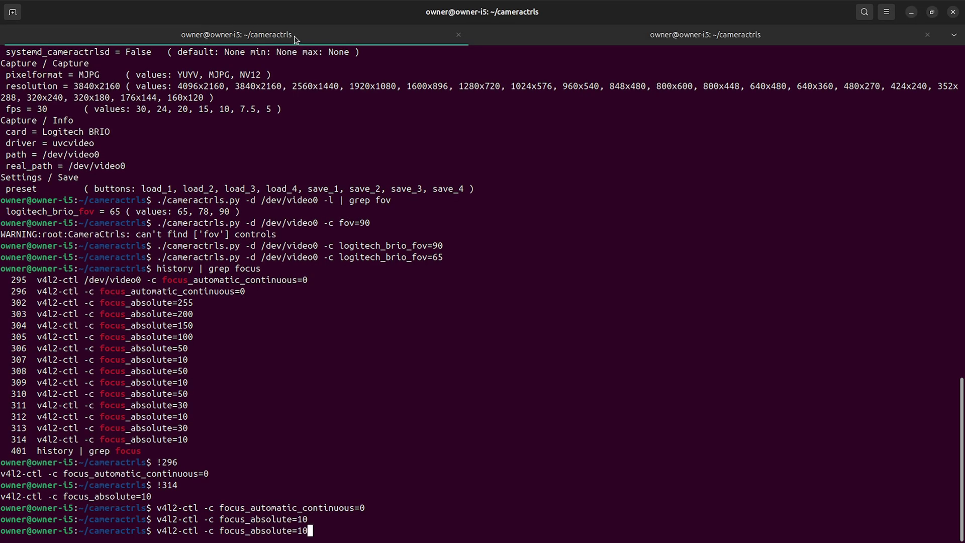
pyautogui.press('BackSpace')
pyautogui.press('BackSpace')
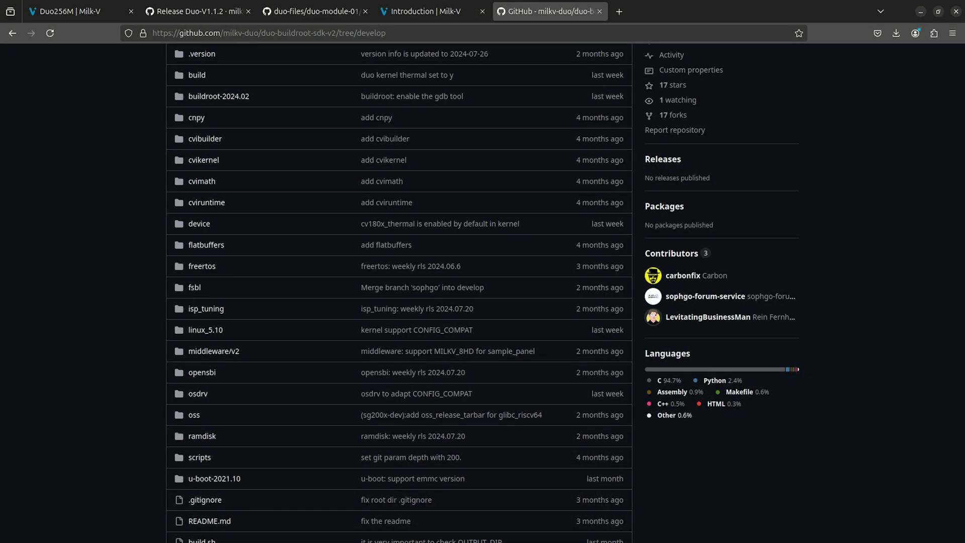
# Step: Open the Duo Module 01 (SG2000) docs page and read its tip about using DuoS firmware
pyautogui.click(102, 17)
pyautogui.click(64, 199)
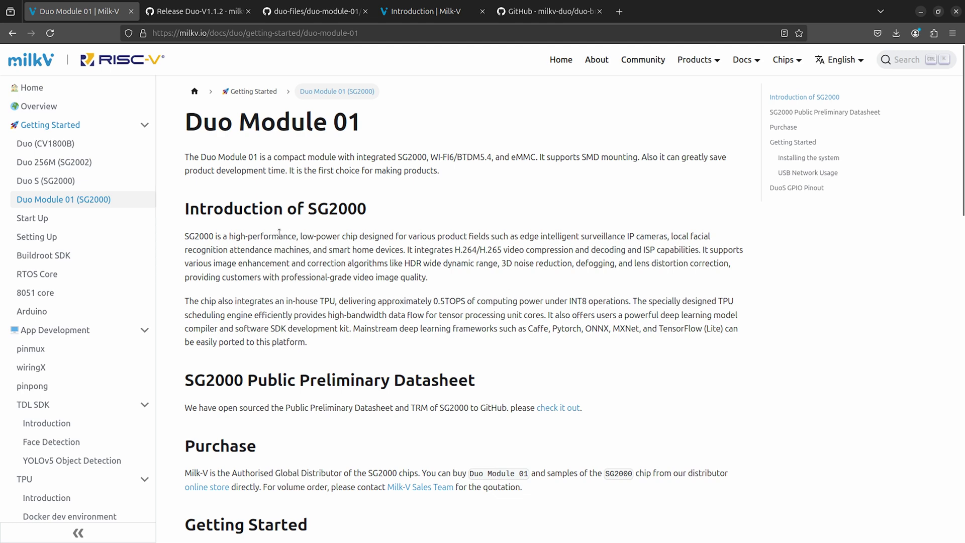
pyautogui.moveTo(278, 232); pyautogui.dragTo(308, 343)
pyautogui.scroll(-4, 526, 178)
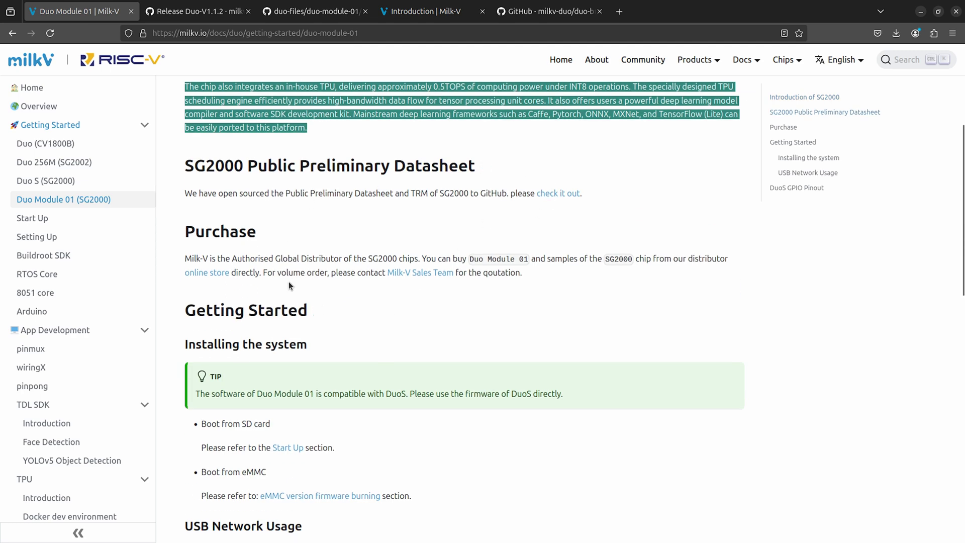
pyautogui.scroll(-2, 289, 286)
pyautogui.scroll(-4, 420, 266)
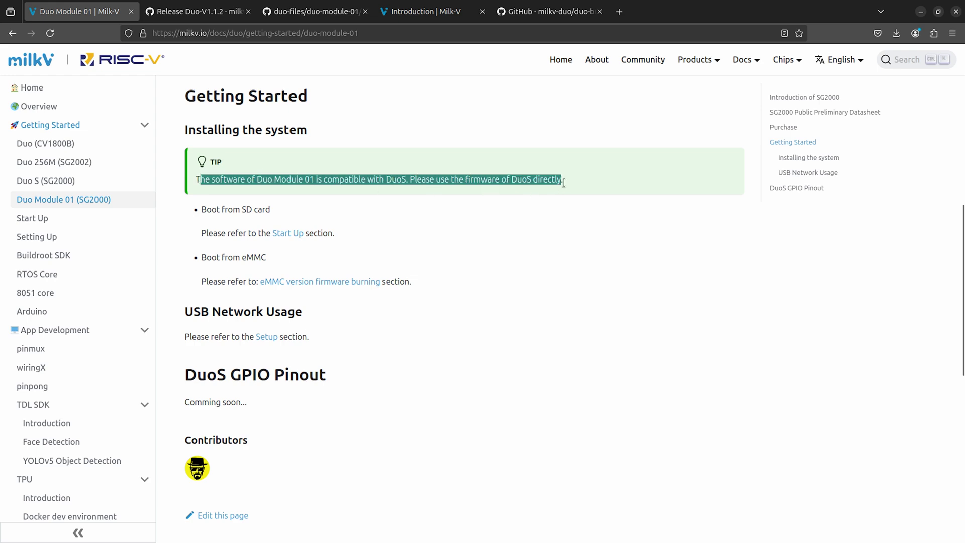
pyautogui.click(584, 178)
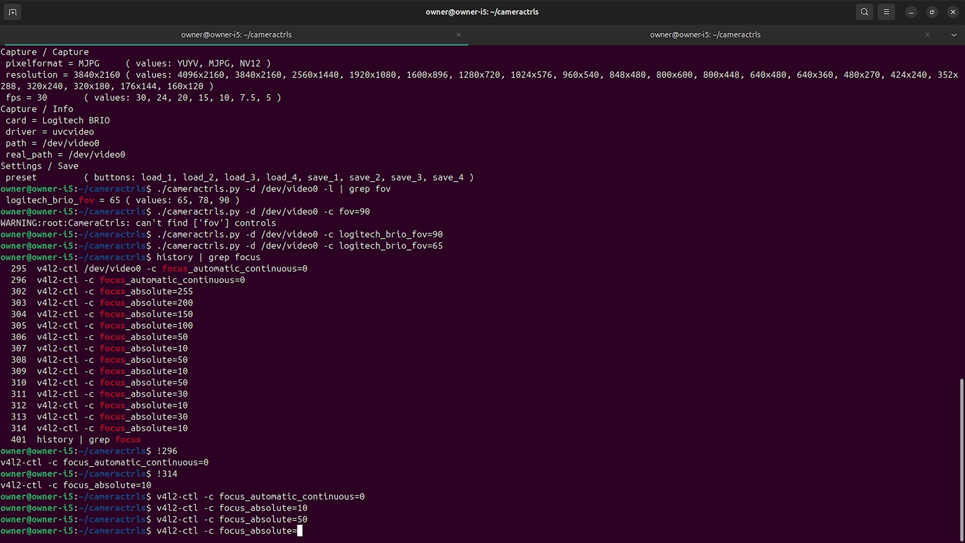
# Step: Run focus_absolute with 25, then run it again with the value 10
pyautogui.write('25')
pyautogui.press('Return')
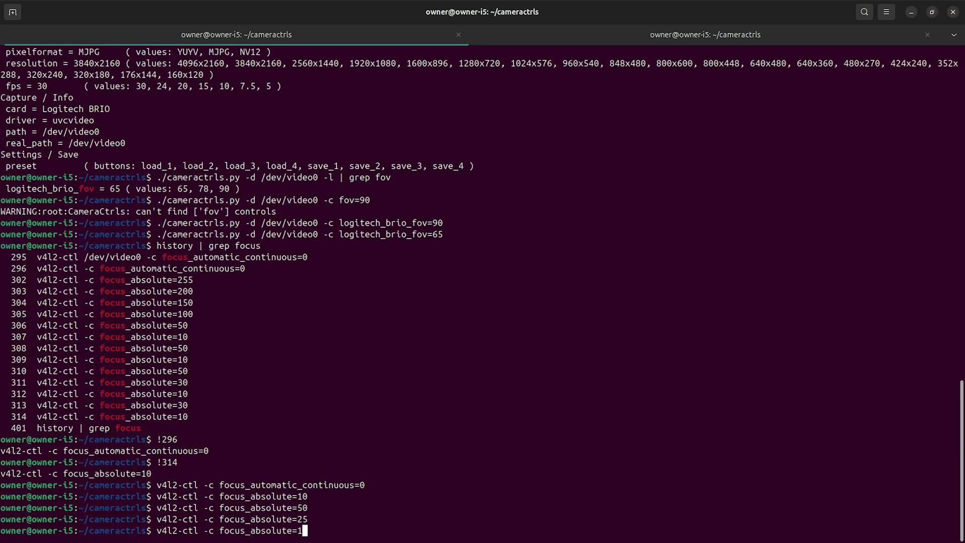
pyautogui.press('Return')
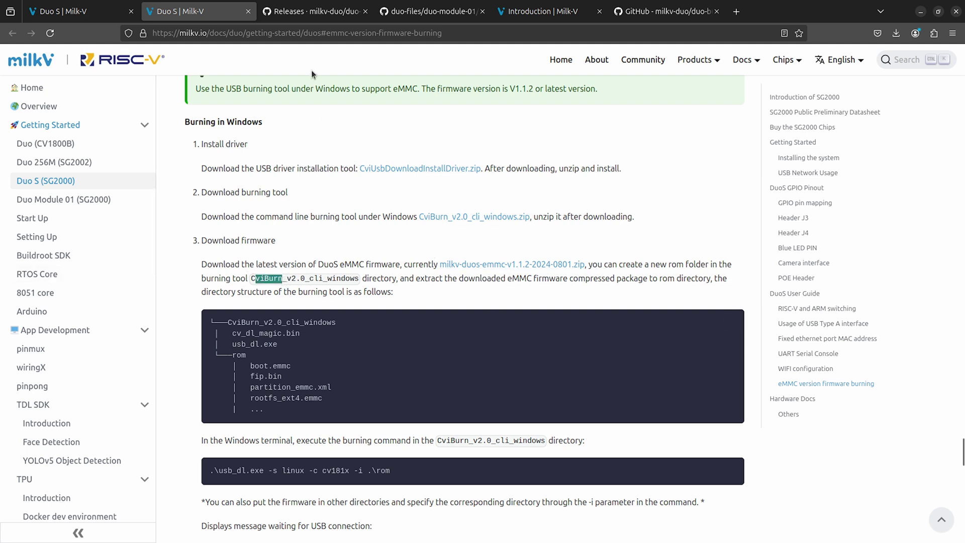
# Step: Switch to the duo-buildroot-sdk GitHub releases page and scroll to the Duo-V1.1.2 notes
pyautogui.click(304, 11)
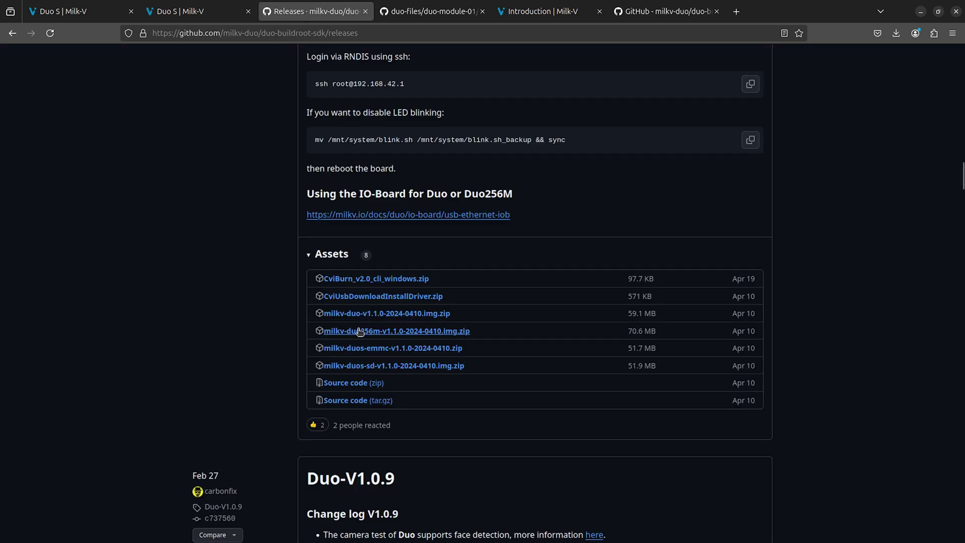
pyautogui.scroll(8, 417, 274)
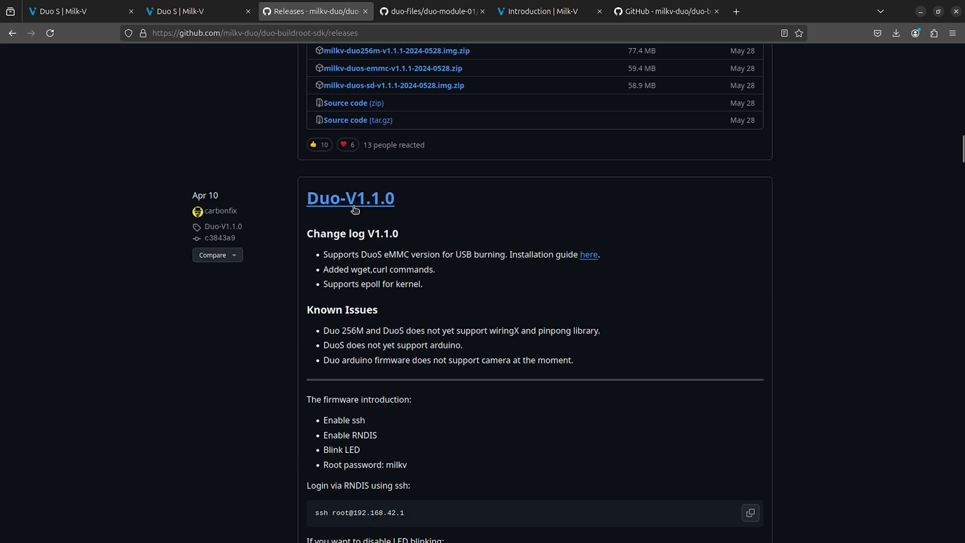
pyautogui.scroll(-8, 387, 217)
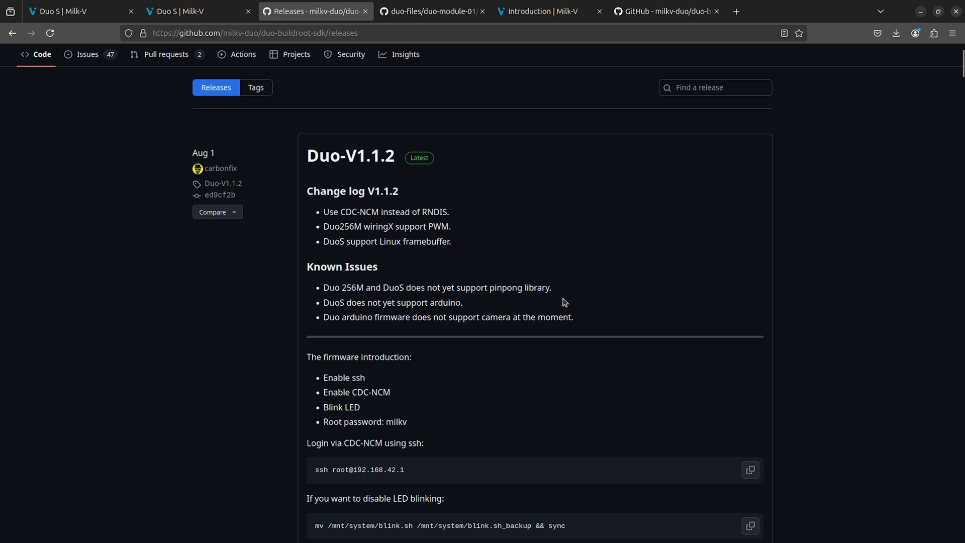
# Step: Highlight the pinpong library, DuoS arduino and camera support known issues
pyautogui.moveTo(546, 288); pyautogui.dragTo(455, 288)
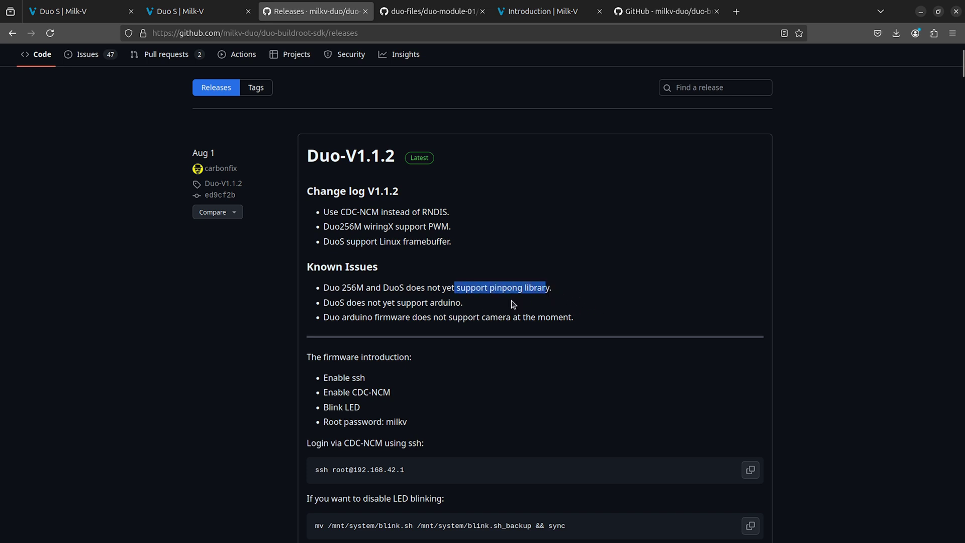
pyautogui.moveTo(329, 302); pyautogui.dragTo(473, 310)
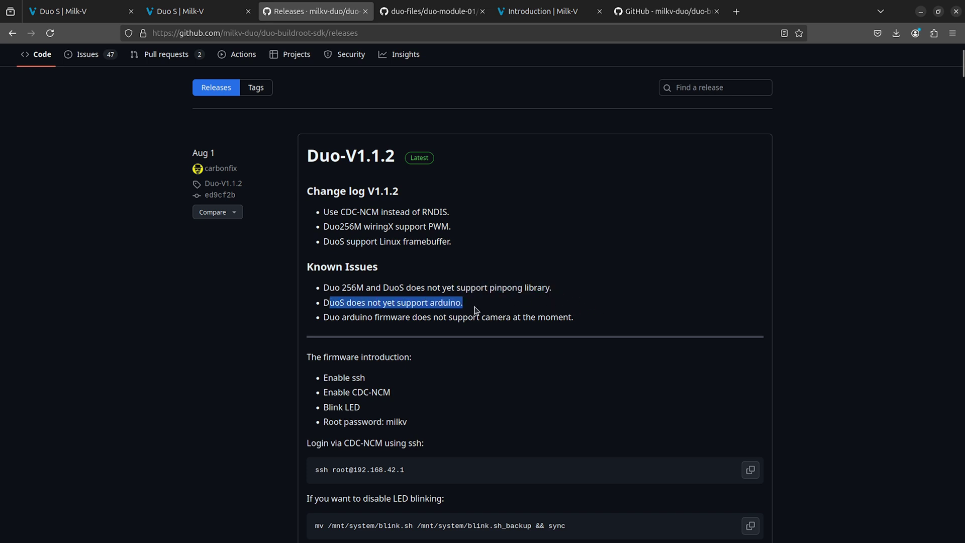
pyautogui.doubleClick(331, 302)
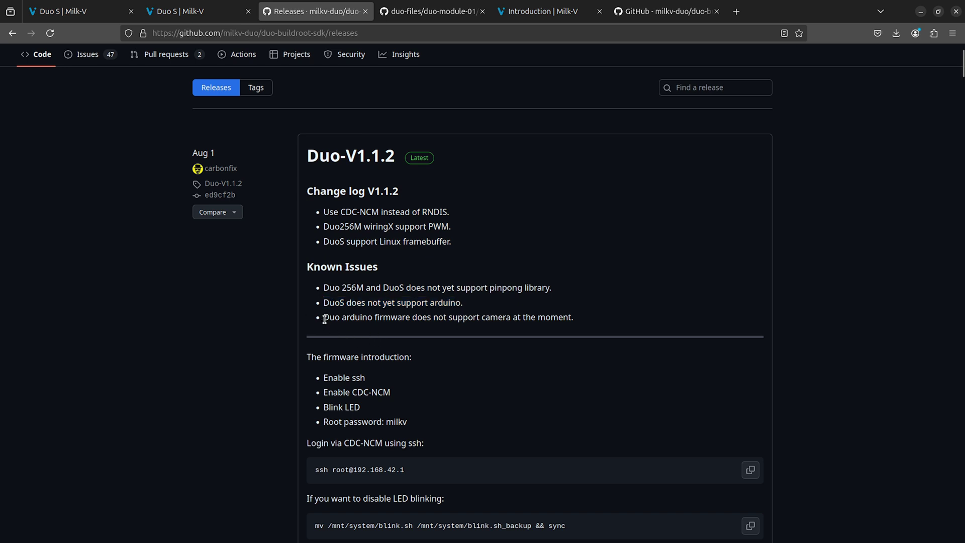
pyautogui.moveTo(324, 318); pyautogui.dragTo(547, 327)
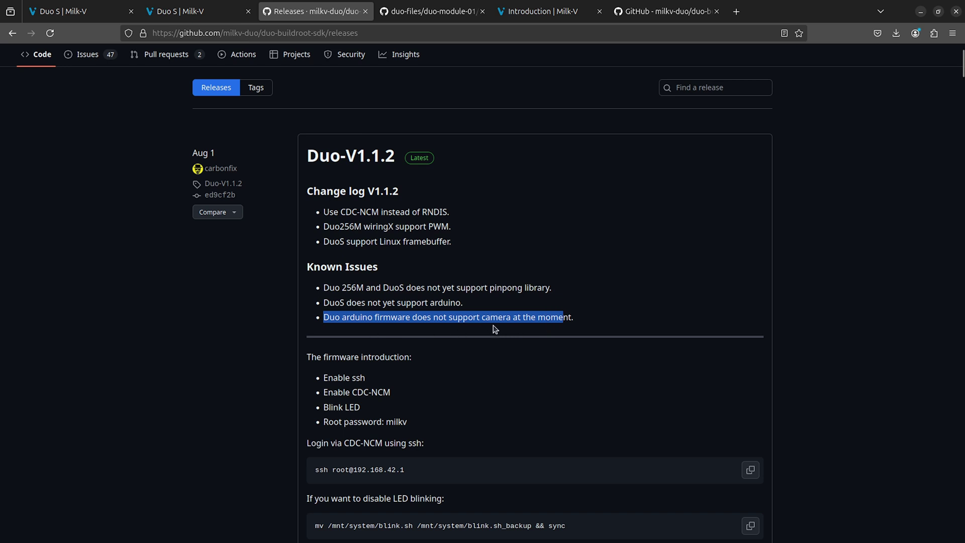
# Step: Glance at the schematic tab, then open the duo-buildroot-sdk repository main page
pyautogui.hotkey('ctrl', 'Tab')
pyautogui.click(345, 9)
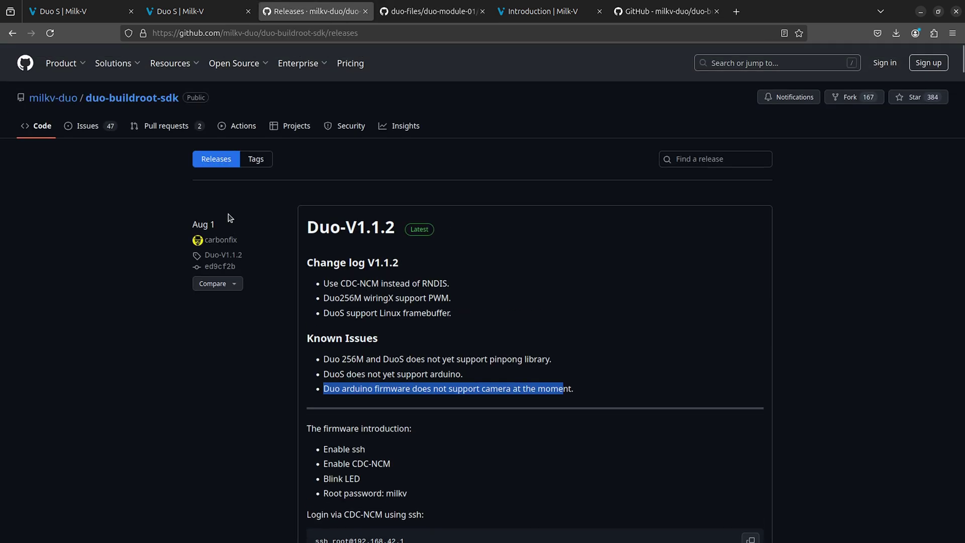
pyautogui.click(167, 103)
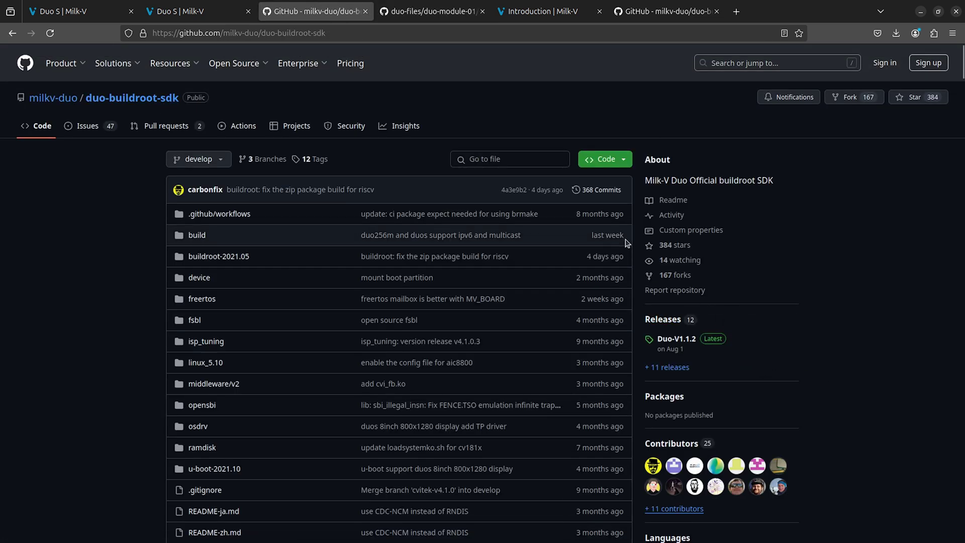
# Step: Scroll down the duo-buildroot-sdk page to review its file list and contributors
pyautogui.scroll(-2, 635, 251)
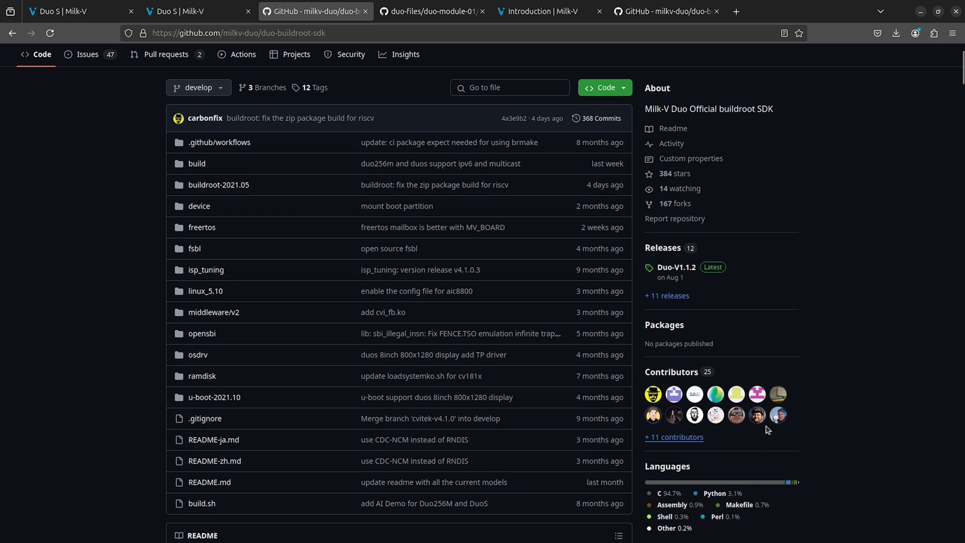
pyautogui.moveTo(752, 418)
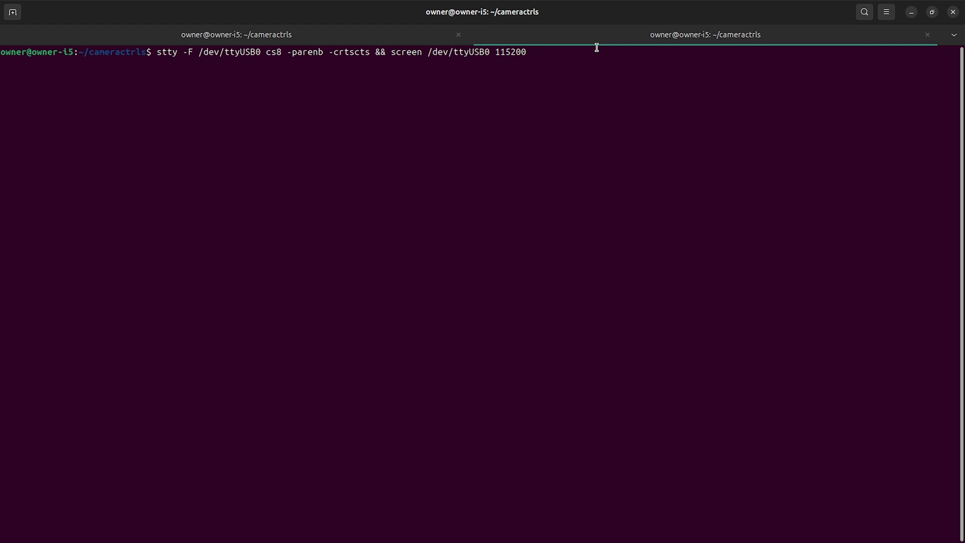
# Step: Run the stty/screen command to open the /dev/ttyUSB0 serial console at 115200 baud
pyautogui.press('Return')
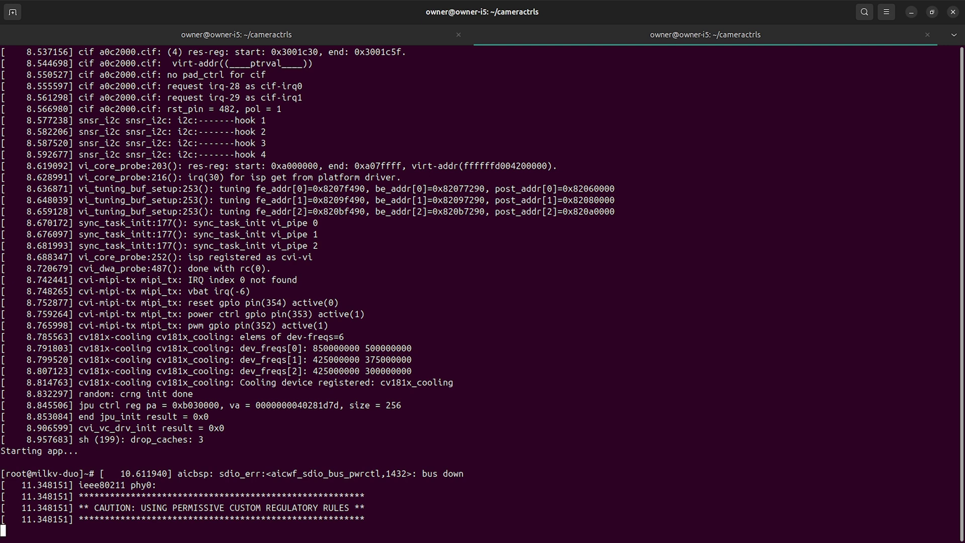
# Step: Check memory with free -m, the kernel with uname -a, and disk usage with df -h
pyautogui.press('Return')
pyautogui.press('Return')
pyautogui.press('Return')
pyautogui.write('f')
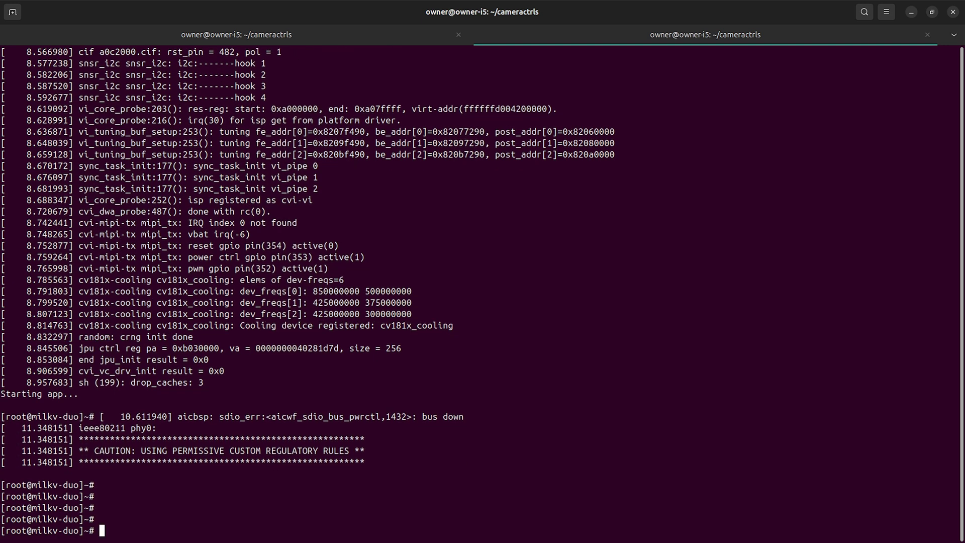
pyautogui.write('ree -m')
pyautogui.press('Return')
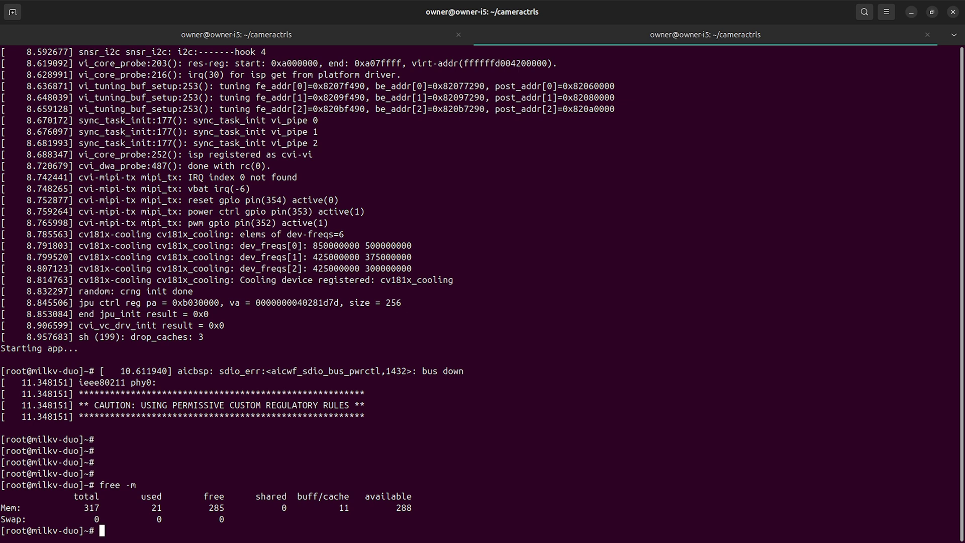
pyautogui.write('uname -a')
pyautogui.press('Return')
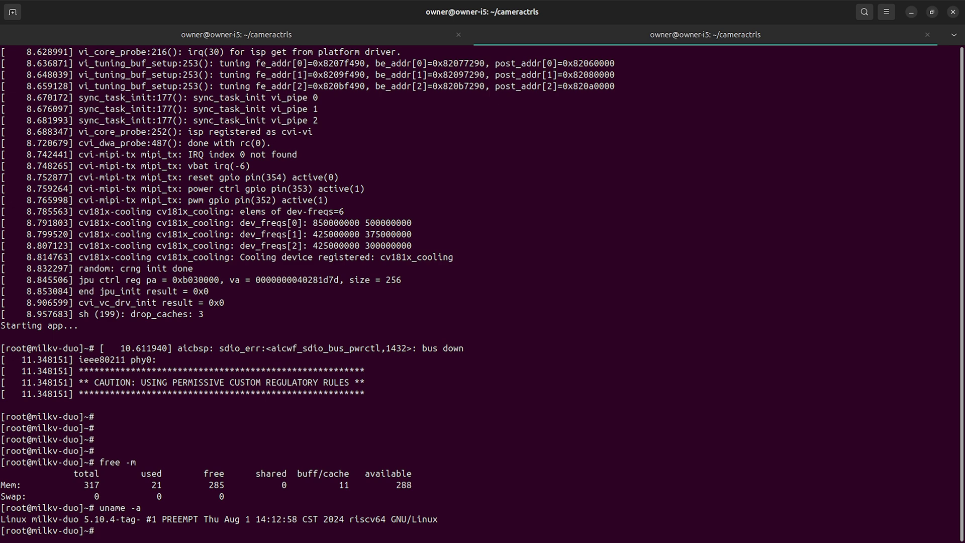
pyautogui.write('fdf -h')
pyautogui.press('Return')
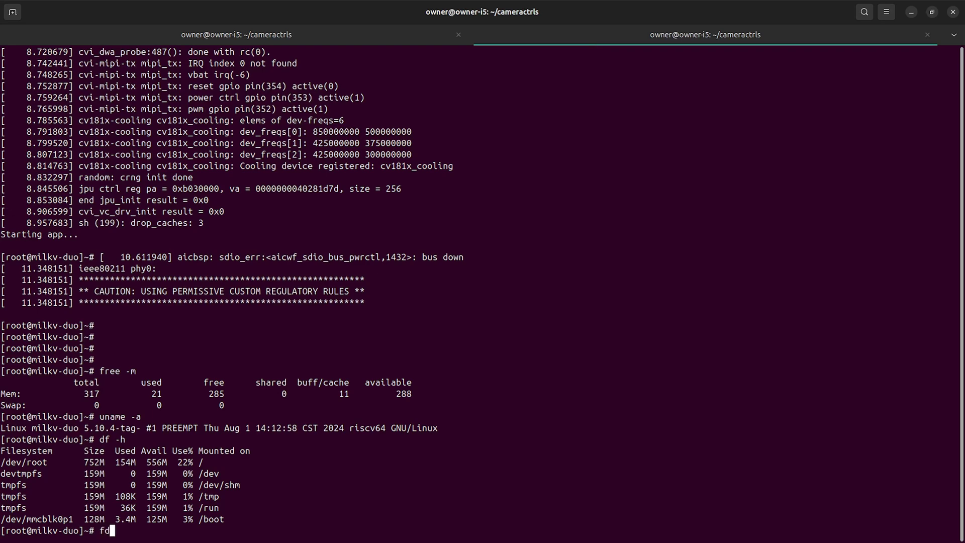
# Step: Tab-complete an fdisk /dev/mmcblk0 command, then discard it unrun
pyautogui.write('nv')
pyautogui.press('BackSpace')
pyautogui.press('BackSpace')
pyautogui.write('mm')
pyautogui.press('Tab')
pyautogui.press('Tab')
pyautogui.press('Tab')
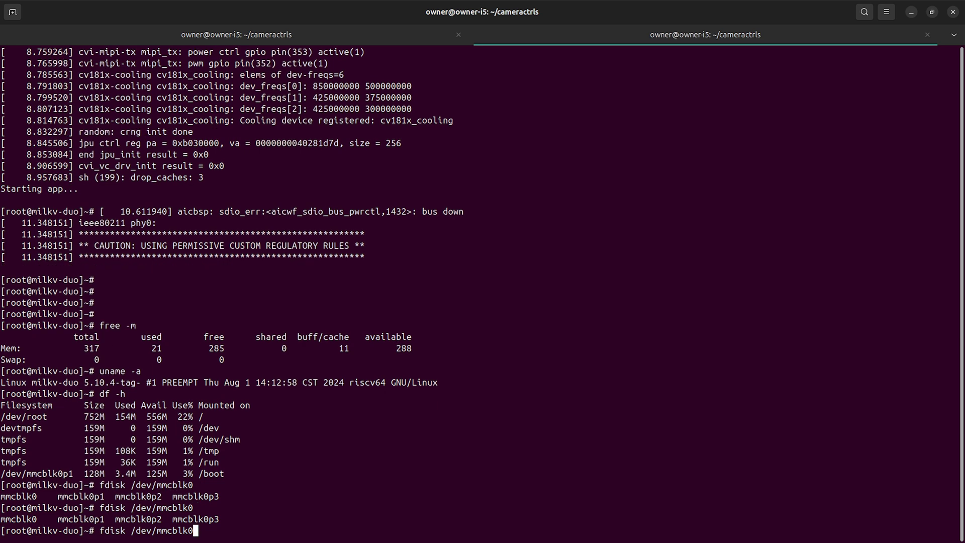
pyautogui.hotkey('ctrl', 'u')
# Step: Search dmesg for mmc and nvm messages, then launch htop
pyautogui.write('dmesg | ')
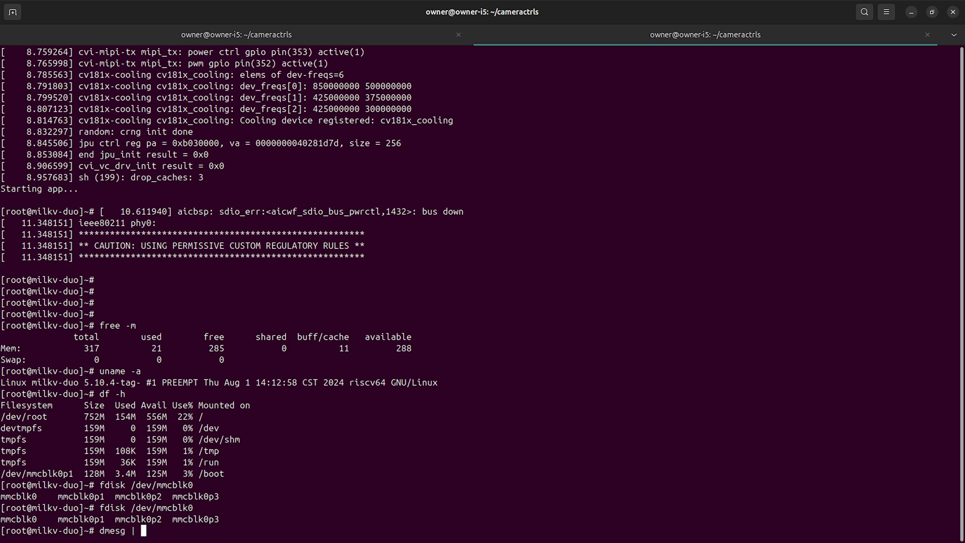
pyautogui.write('grep mmc')
pyautogui.press('Return')
pyautogui.press('Up')
pyautogui.press('BackSpace')
pyautogui.press('BackSpace')
pyautogui.press('BackSpace')
pyautogui.write('nvm')
pyautogui.press('Return')
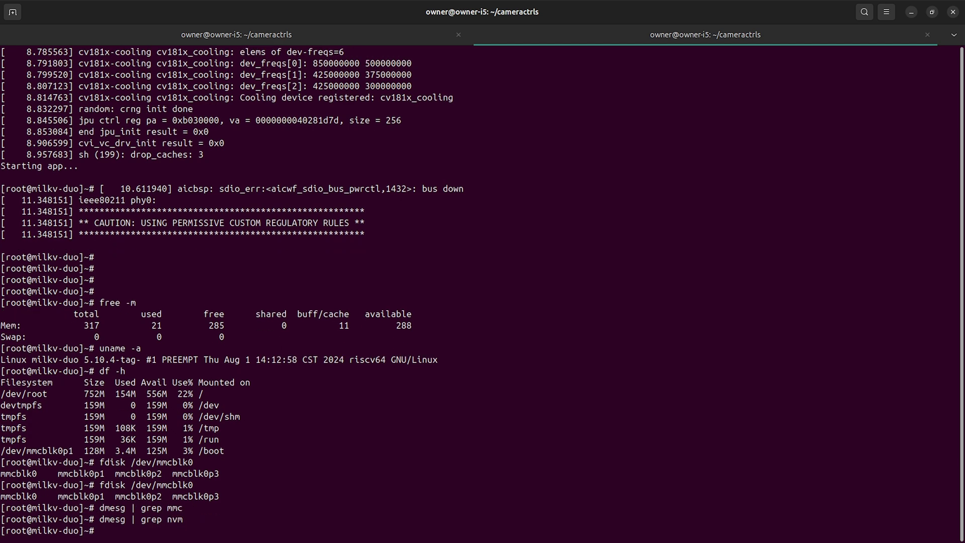
pyautogui.write('htop')
pyautogui.press('Return')
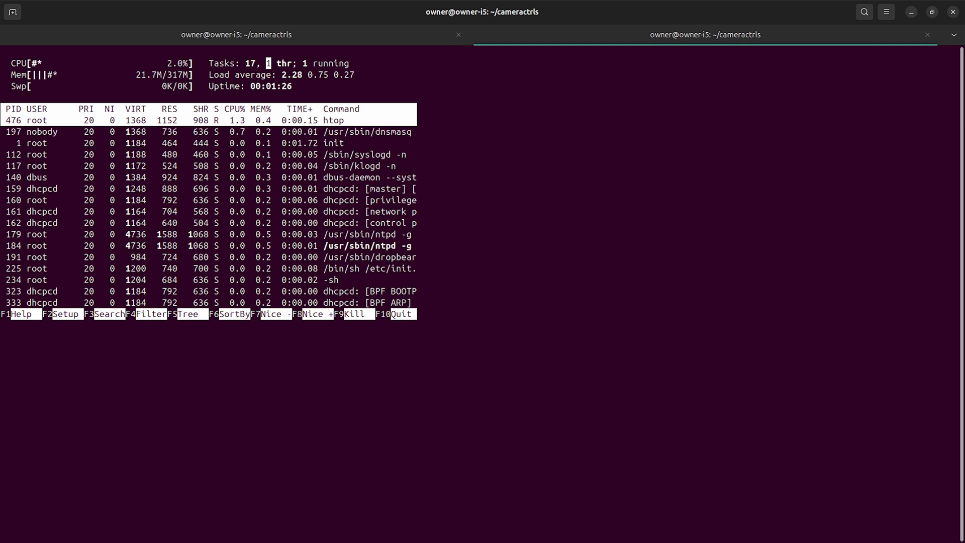
# Step: Quit htop, show memory with free -m (317 MB total), and try bash, which isn't found
pyautogui.write('q')
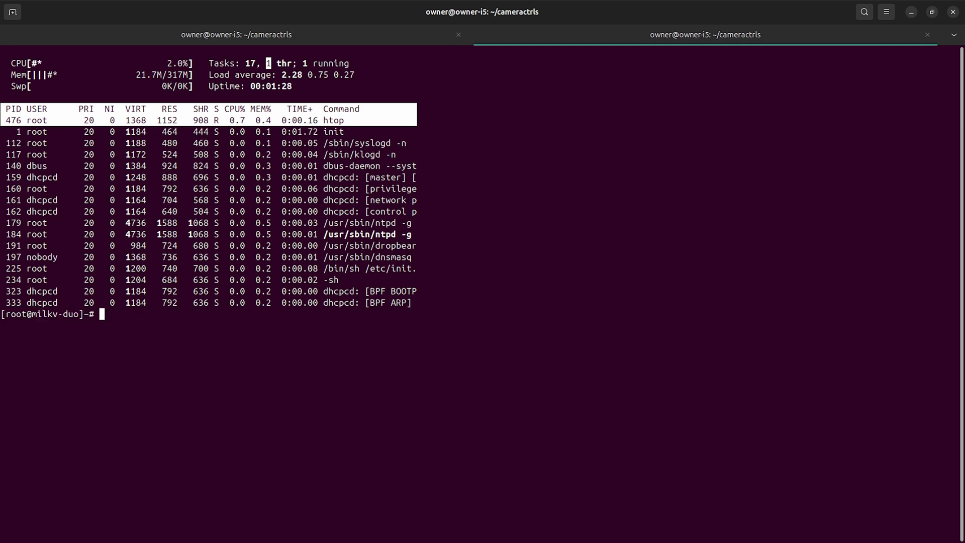
pyautogui.write('free -m')
pyautogui.press('Return')
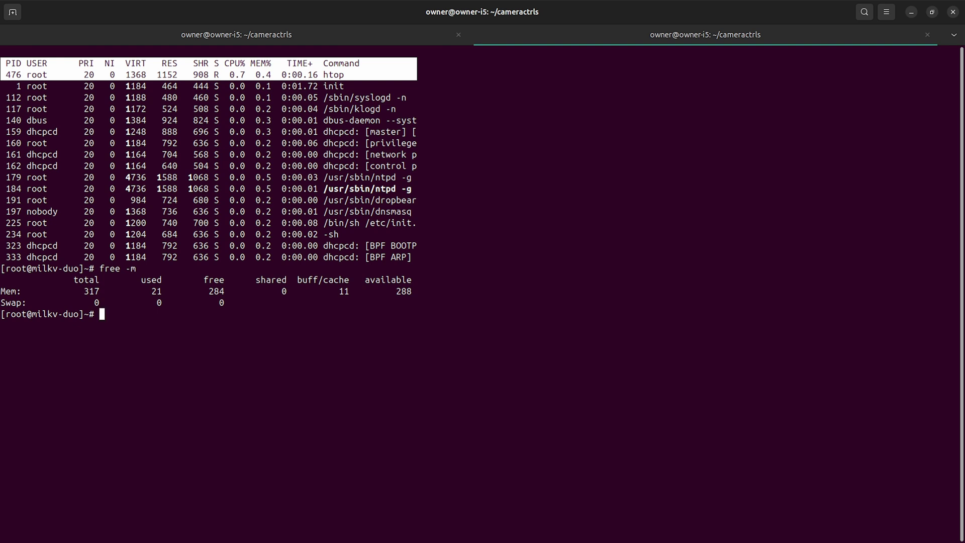
pyautogui.write('bash -v')
pyautogui.press('Return')
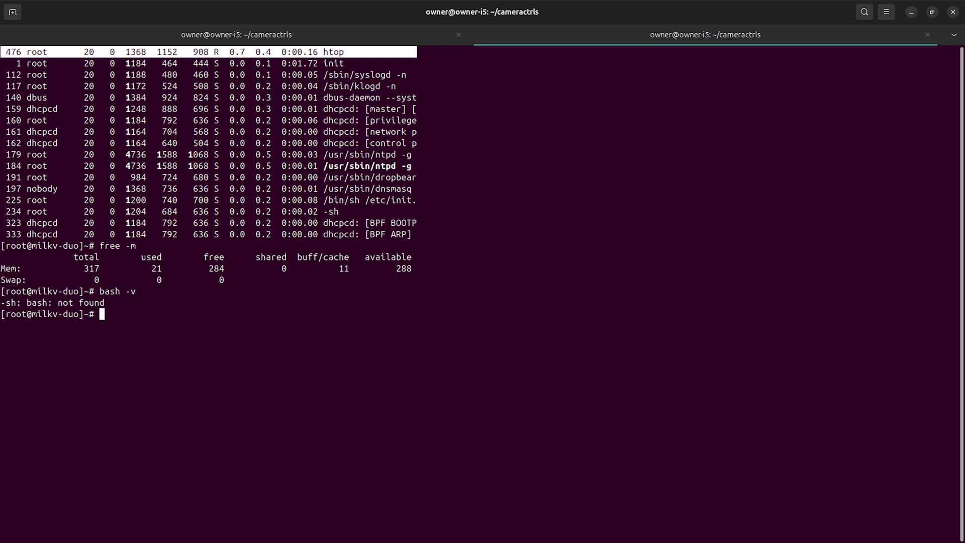
pyautogui.write('bash')
pyautogui.press('Return')
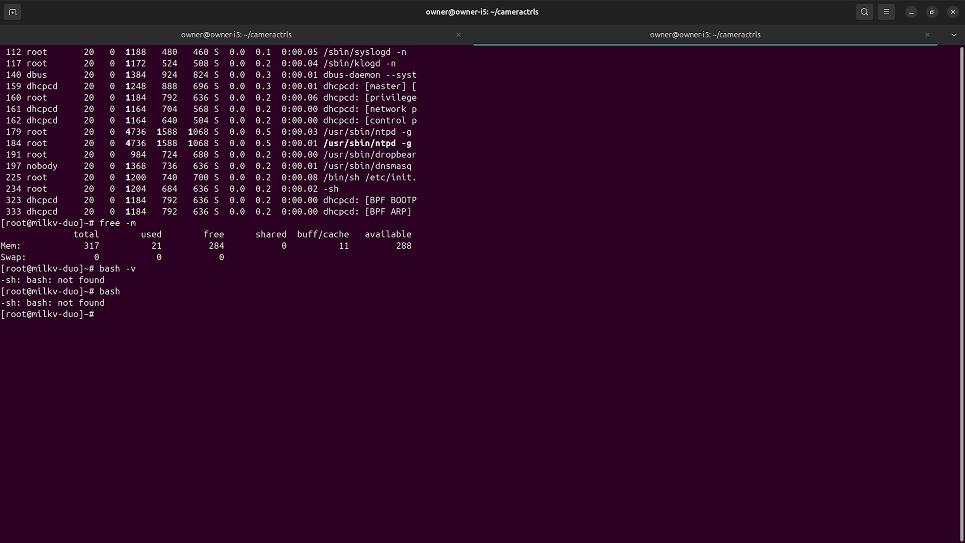
# Step: List the shell variables with set, then print /etc/*release showing Buildroot 2021.05
pyautogui.write('sh')
pyautogui.press('BackSpace')
pyautogui.press('BackSpace')
pyautogui.write('set')
pyautogui.press('Return')
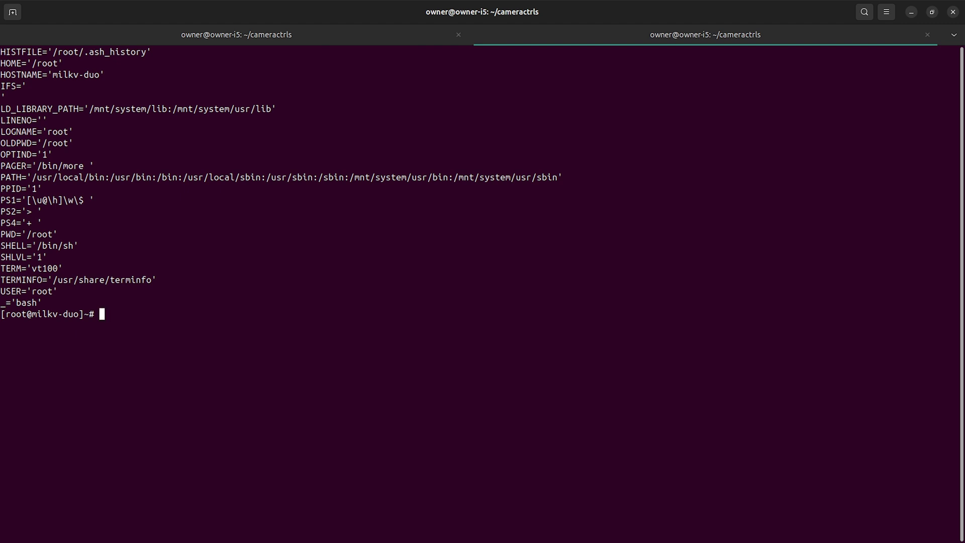
pyautogui.write('cat /etc/*')
pyautogui.write('release')
pyautogui.press('Return')
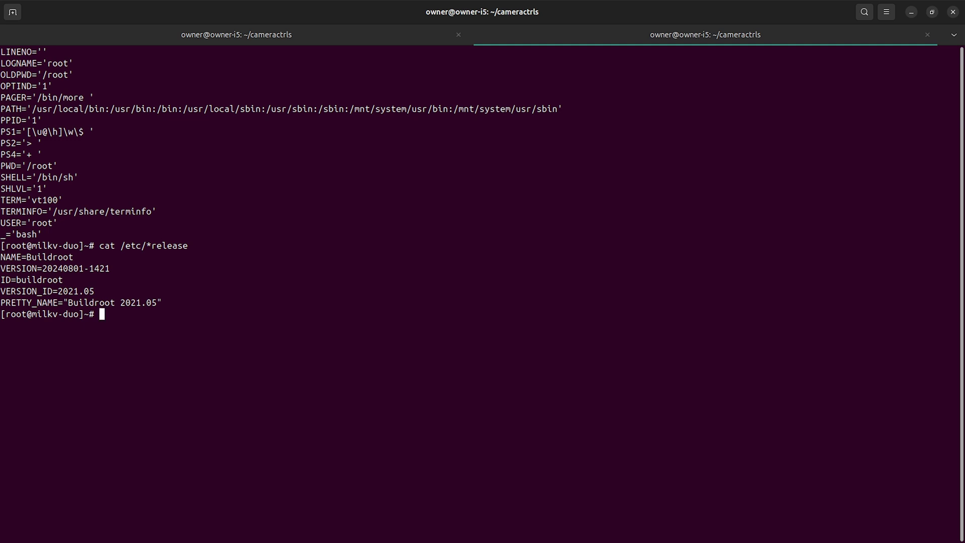
# Step: Print /proc/cpuinfo on the board, showing the rv64imafdvcsu ISA
pyautogui.write('cat /proc/cpuinfo')
pyautogui.press('Return')
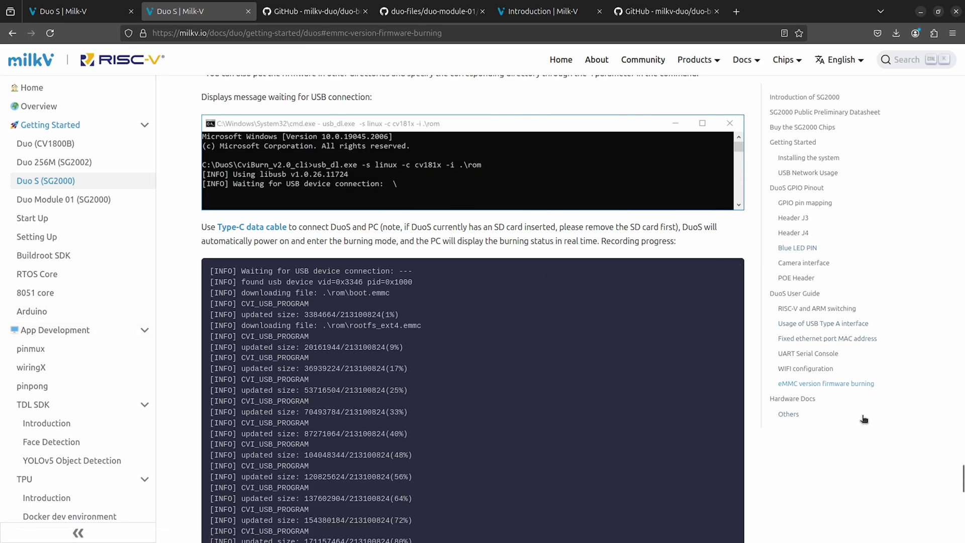
# Step: Go through the DuoS User Guide contents to the Fixed ethernet port MAC address section
pyautogui.click(791, 297)
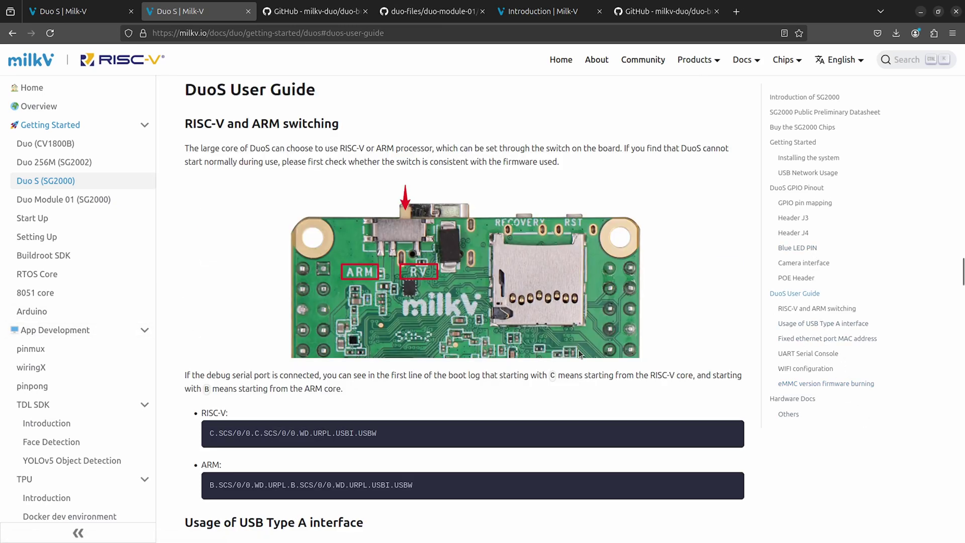
pyautogui.scroll(-3, 644, 302)
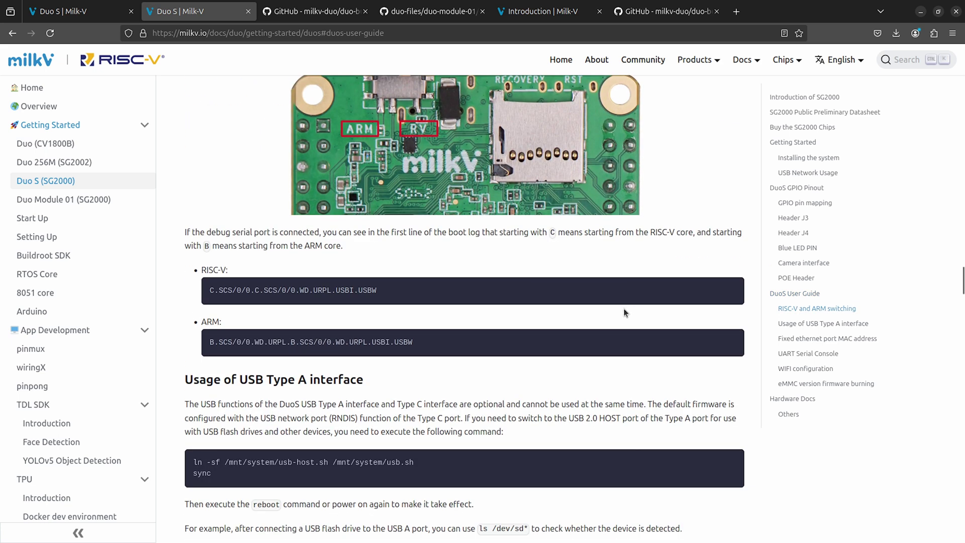
pyautogui.click(809, 338)
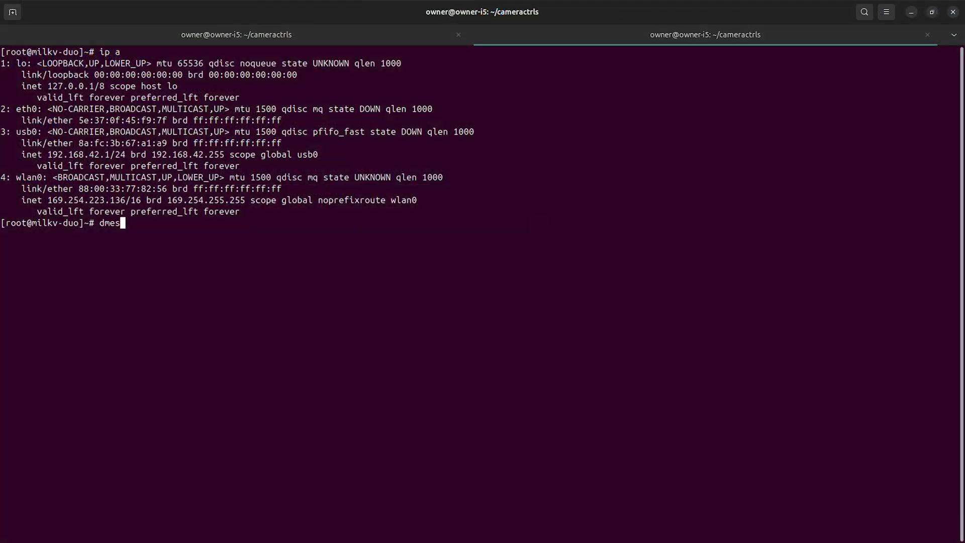
# Step: Dump the kernel log with dmesg, stop it, then show only its last ten lines
pyautogui.write('g')
pyautogui.press('Return')
pyautogui.hotkey('ctrl', 'c')
pyautogui.press('Up')
pyautogui.write('| tail -10')
pyautogui.press('Return')
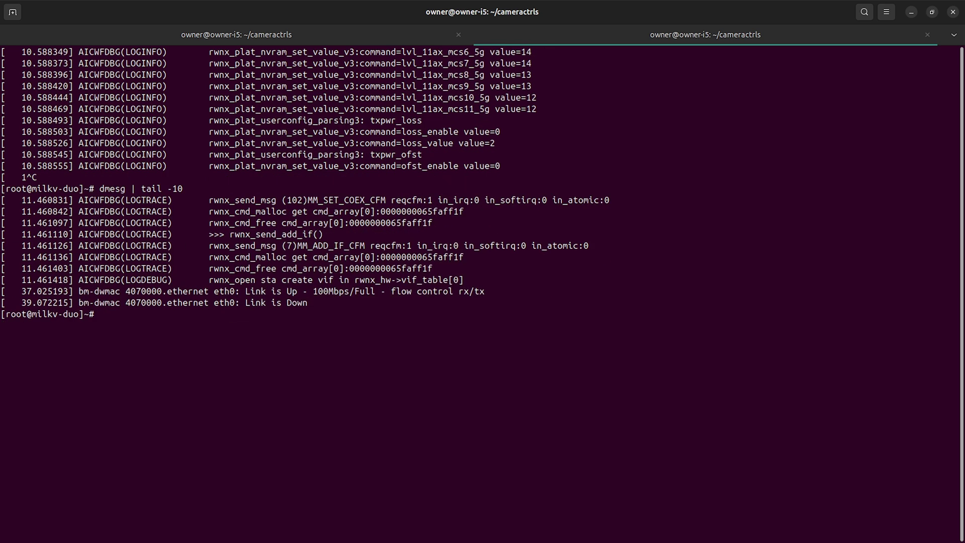
# Step: Rerun dmesg | tail -10 three times to watch eth0 link up then down
pyautogui.press('Up')
pyautogui.press('Return')
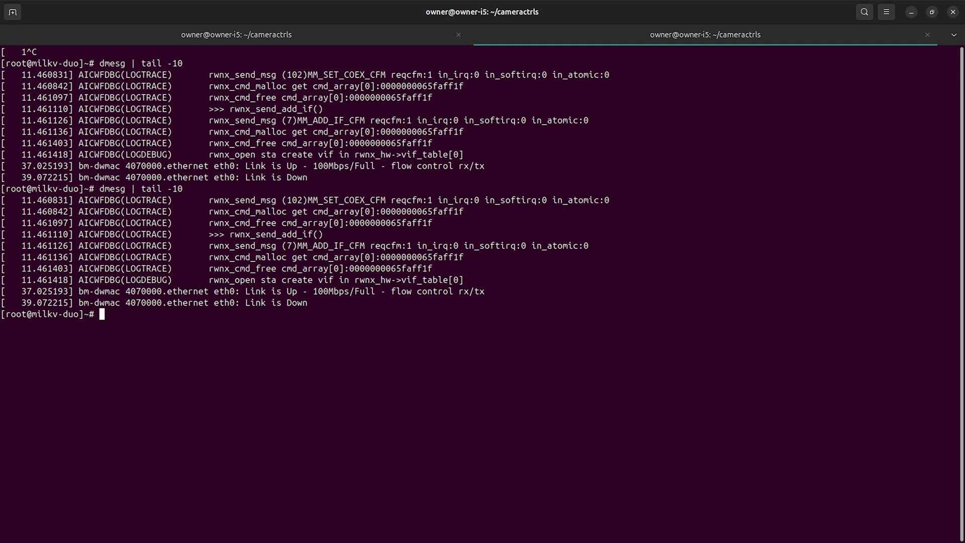
pyautogui.press('Up')
pyautogui.press('Return')
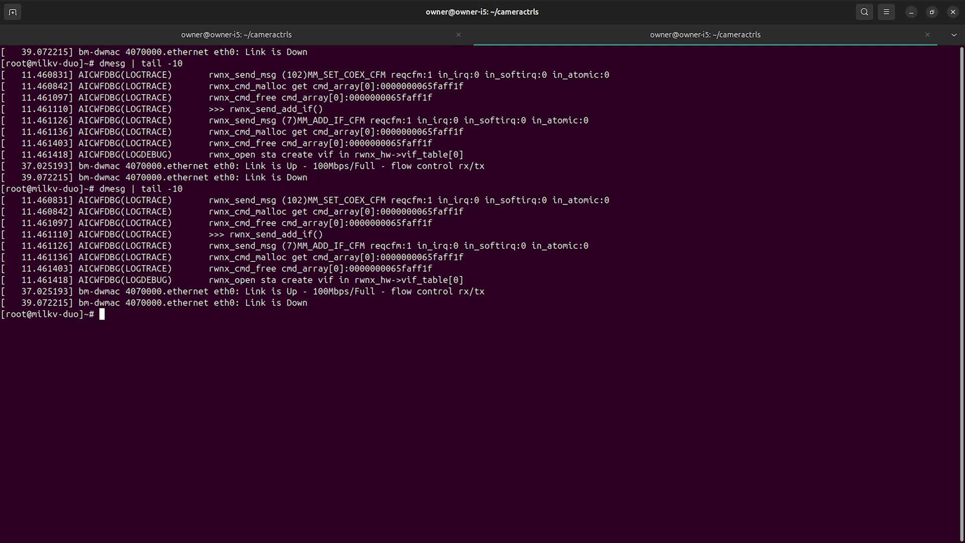
pyautogui.press('Up')
pyautogui.press('Return')
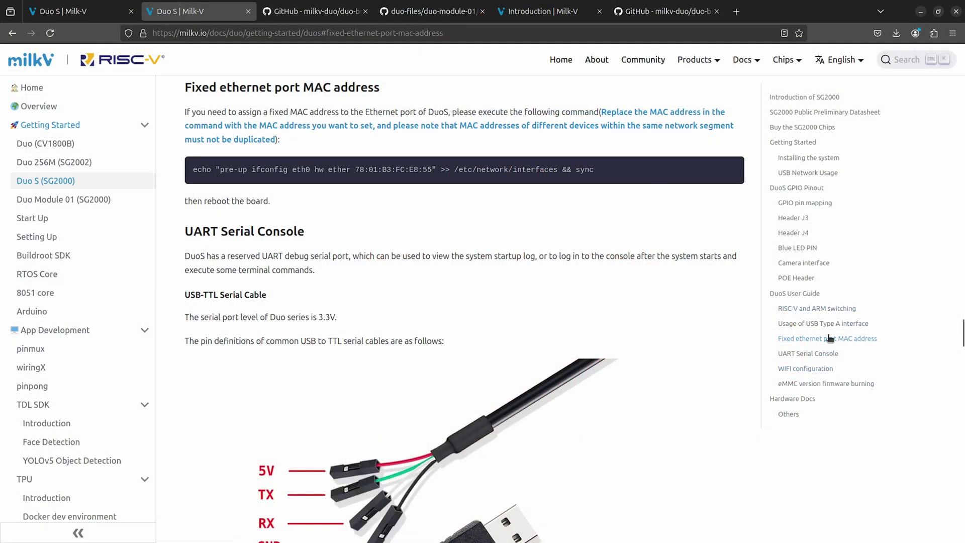
# Step: Open the USB Type A interface instructions, then list the board's /mnt directory
pyautogui.click(823, 325)
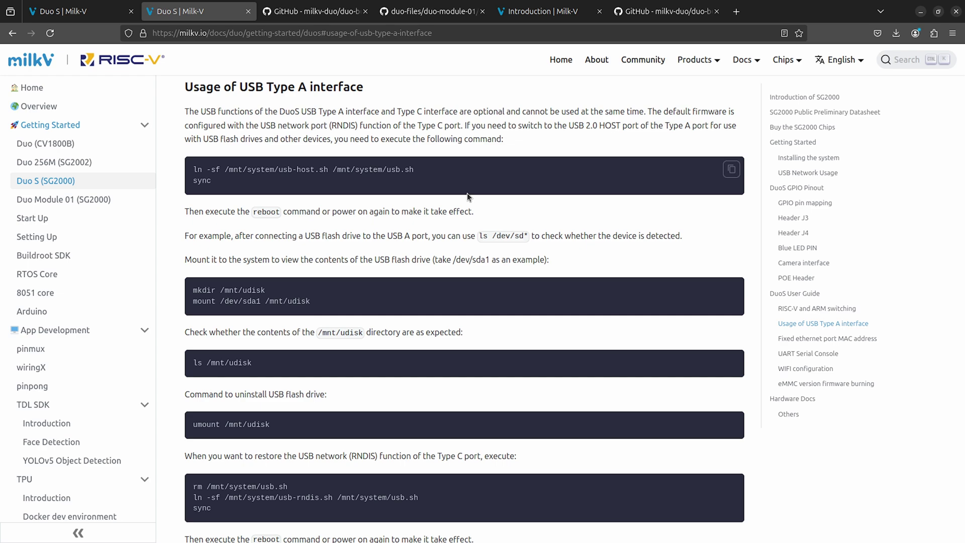
pyautogui.hotkey('alt', 'Tab')
pyautogui.write('cd /mnt/')
pyautogui.press('Return')
pyautogui.write('ls')
pyautogui.press('Return')
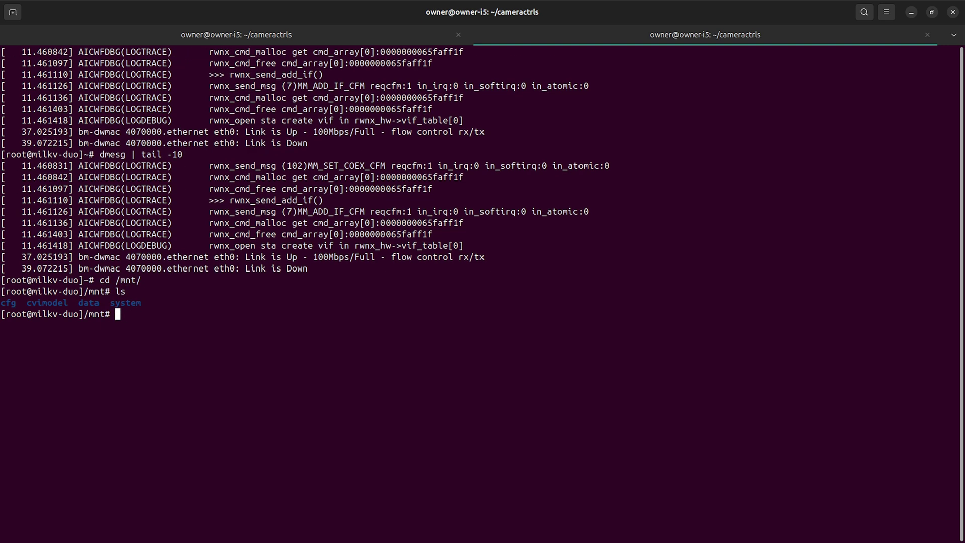
# Step: List /mnt/system, showing usb.sh, usb-host.sh and usb-rndis.sh
pyautogui.write('cd system/')
pyautogui.press('Return')
pyautogui.write('ls')
pyautogui.press('Return')
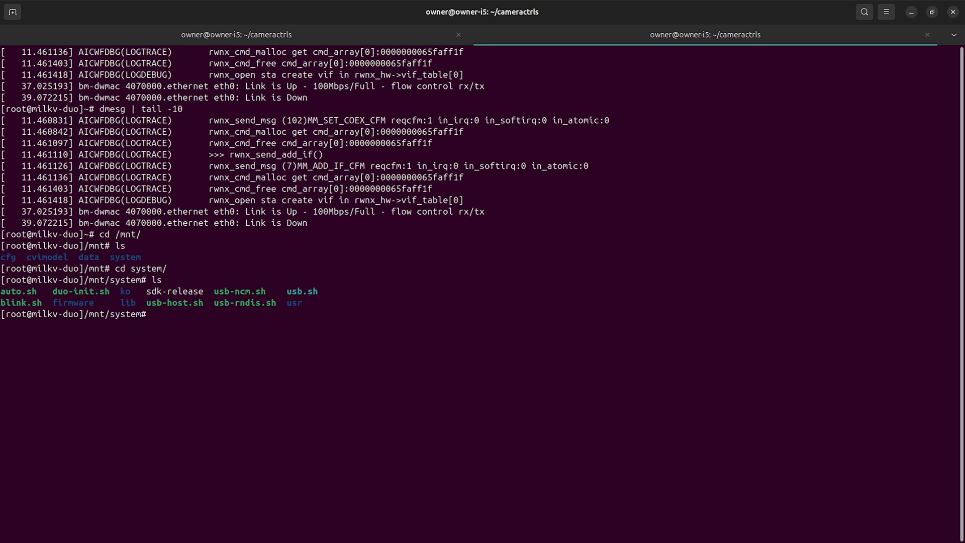